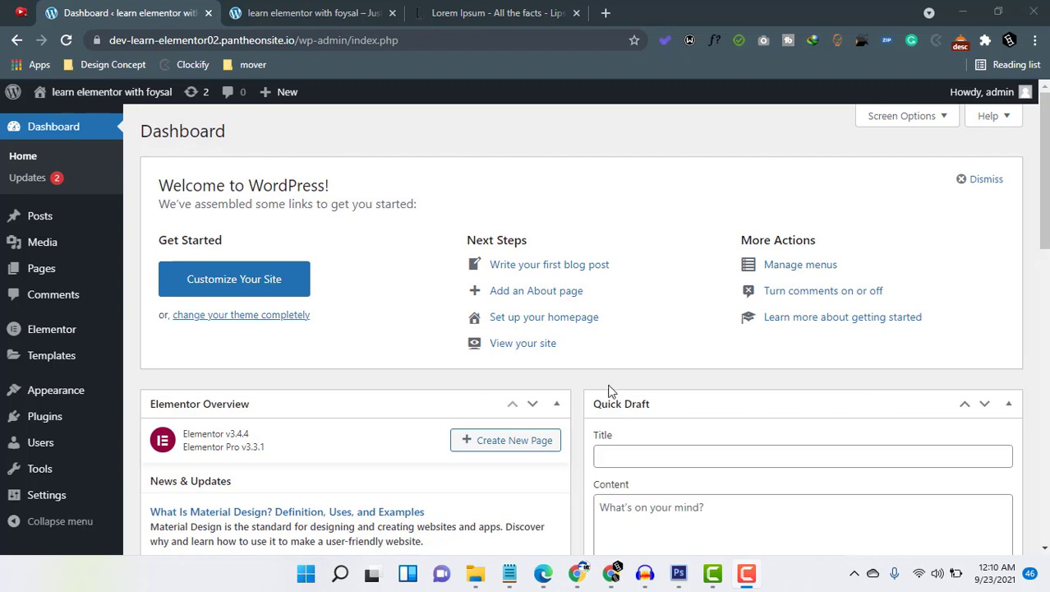
Move the Privacy Policy and Sample Page pages to the trash together with a bulk action.
{"action": "mouse_move", "coordinate": [47, 271]}
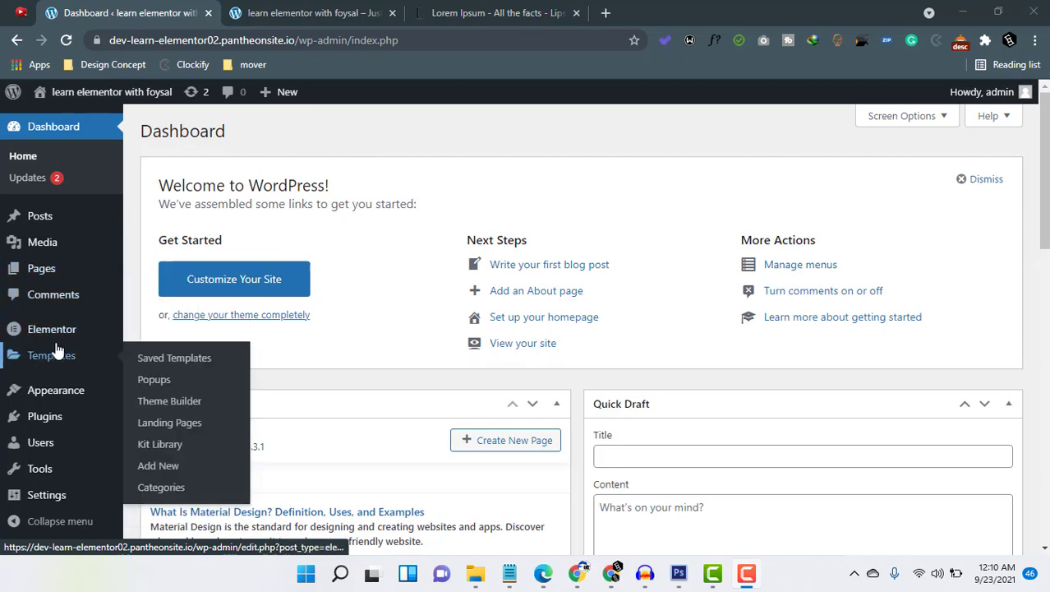
{"action": "mouse_move", "coordinate": [50, 336]}
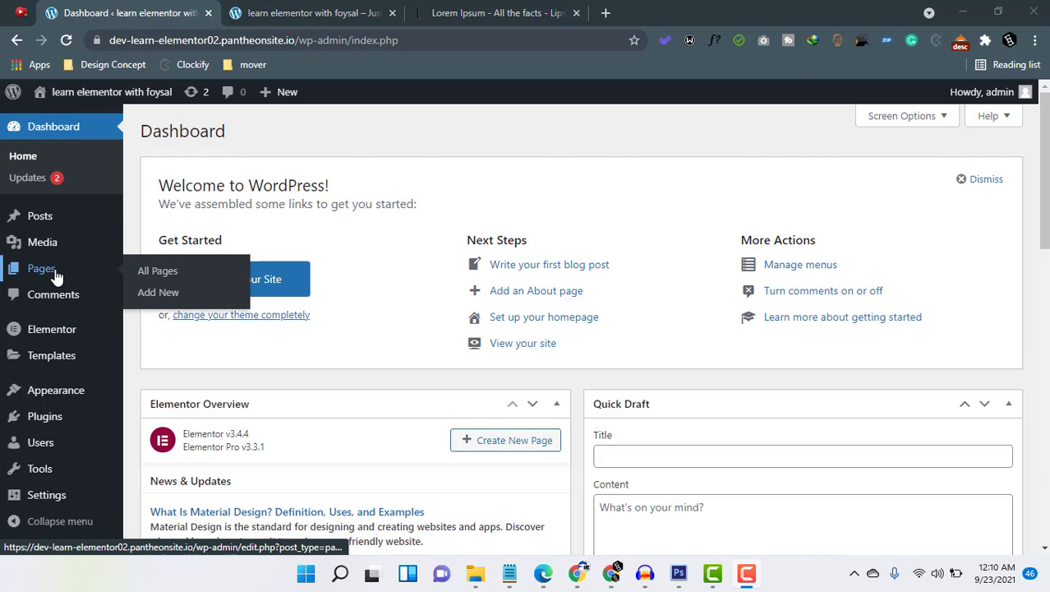
{"action": "left_click", "coordinate": [158, 272]}
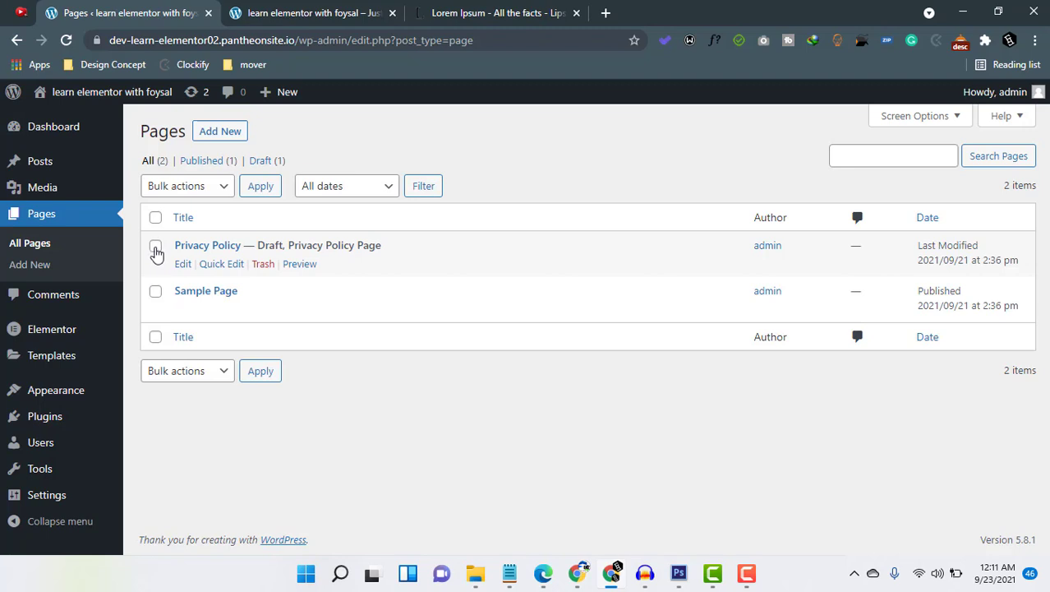
{"action": "left_click", "coordinate": [157, 247]}
{"action": "left_click", "coordinate": [155, 291]}
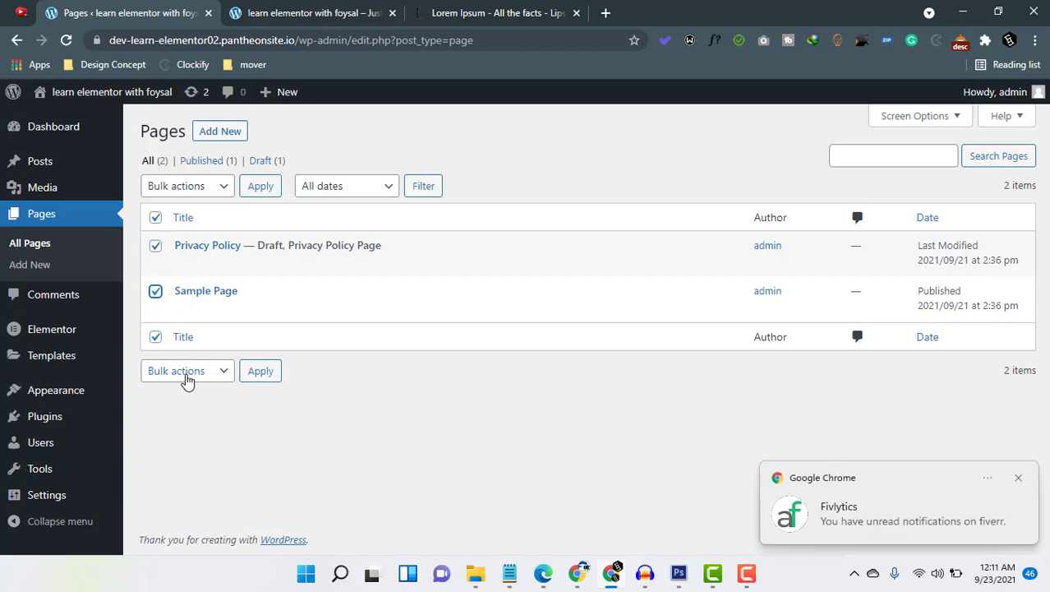
{"action": "left_click", "coordinate": [187, 372]}
{"action": "left_click", "coordinate": [182, 422]}
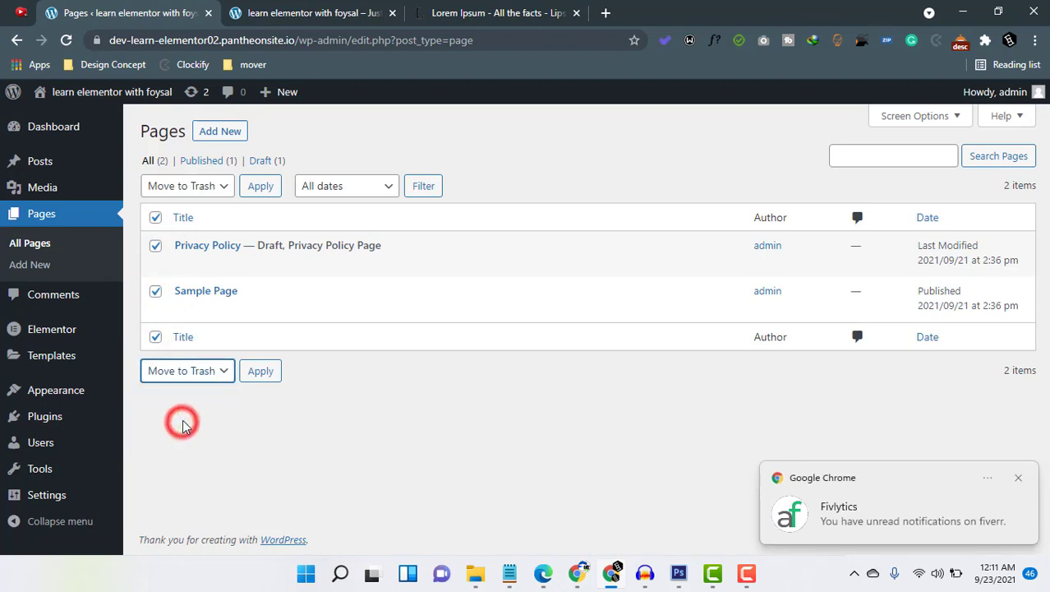
{"action": "left_click", "coordinate": [261, 374]}
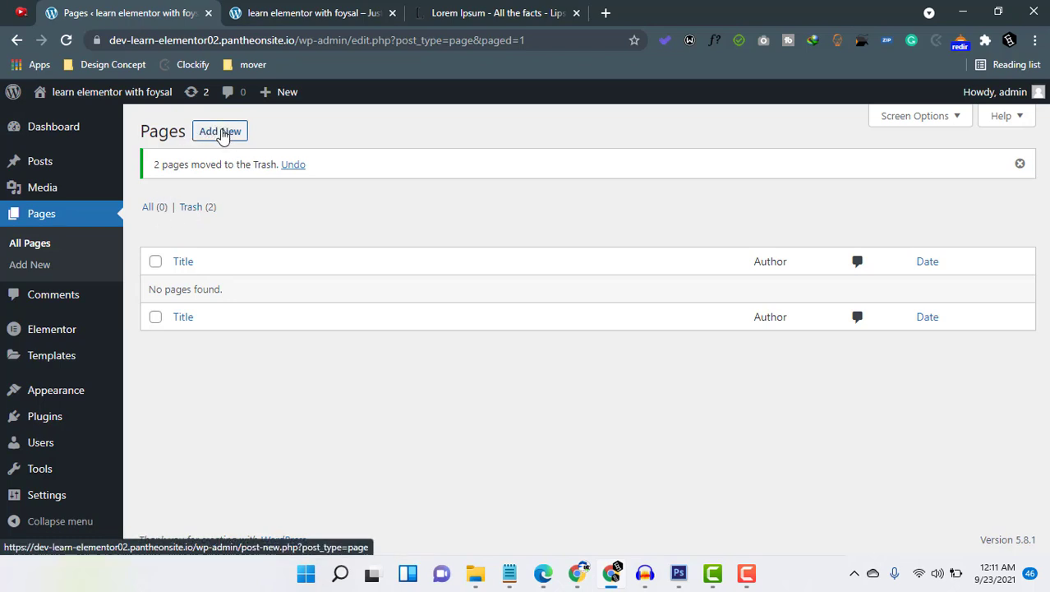
Add a new page, reload the site's front page while the editor loads, and title the new page "Home".
{"action": "left_click", "coordinate": [222, 143]}
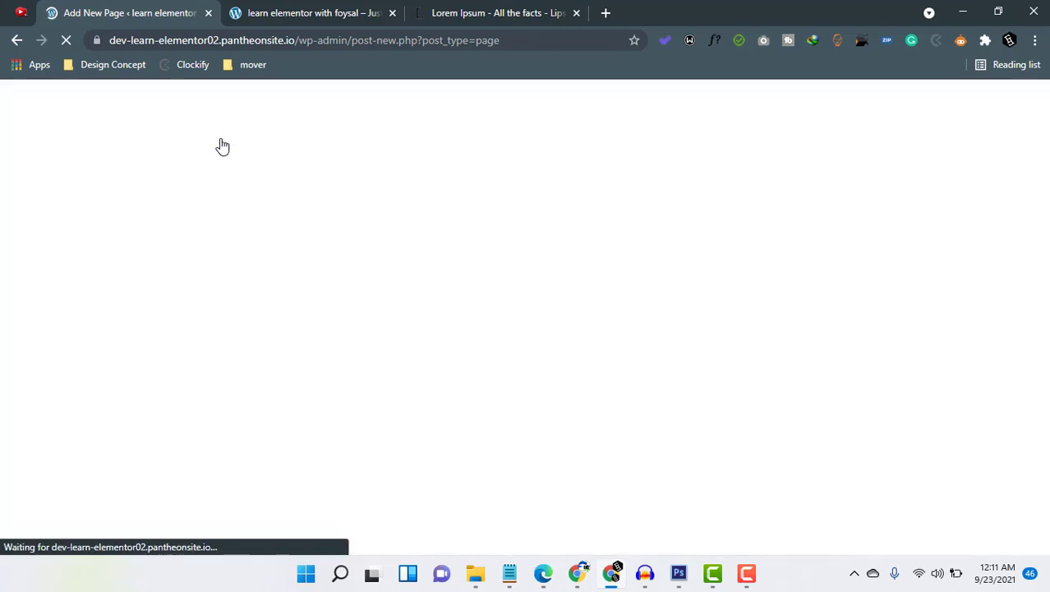
{"action": "left_click", "coordinate": [277, 12]}
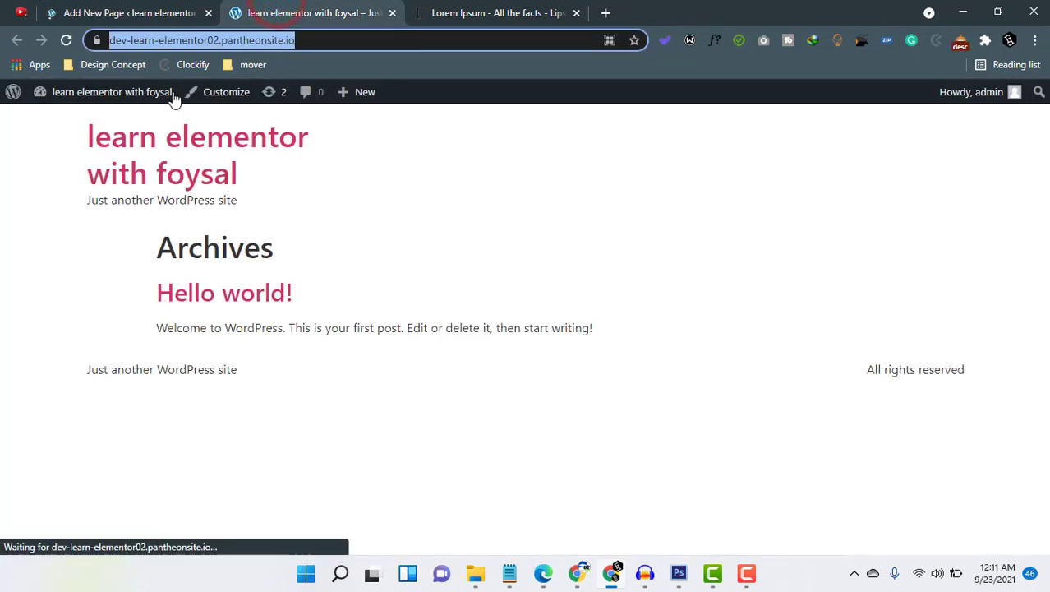
{"action": "left_click", "coordinate": [65, 40]}
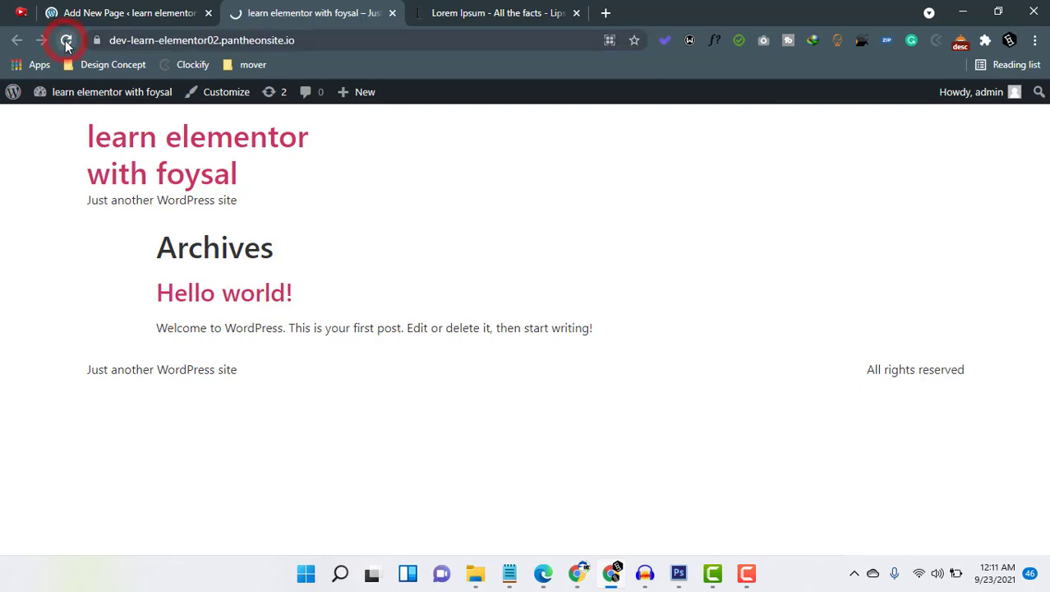
{"action": "left_click", "coordinate": [153, 13]}
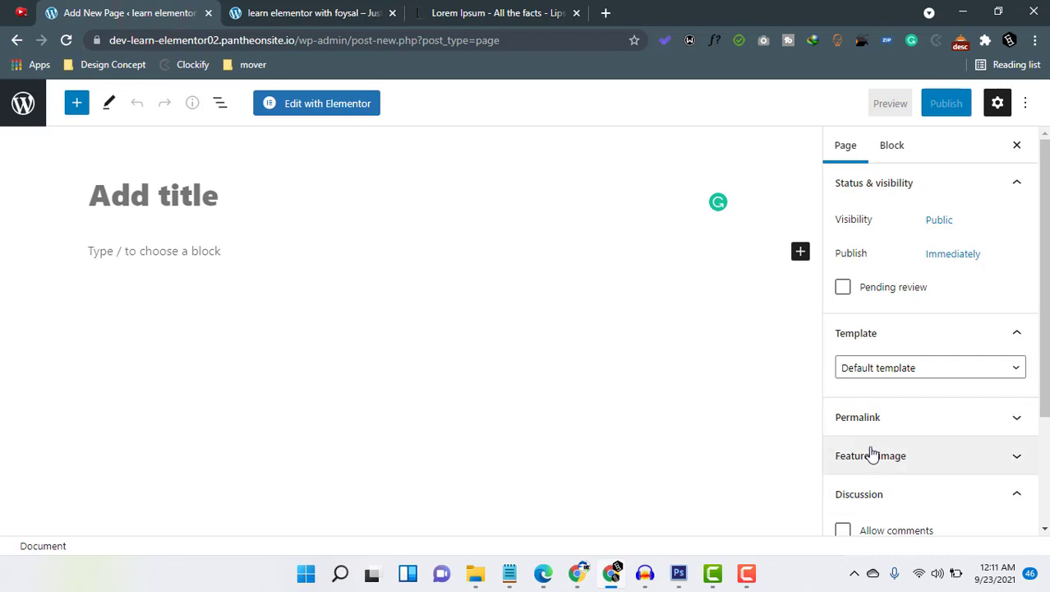
{"action": "left_click", "coordinate": [160, 197]}
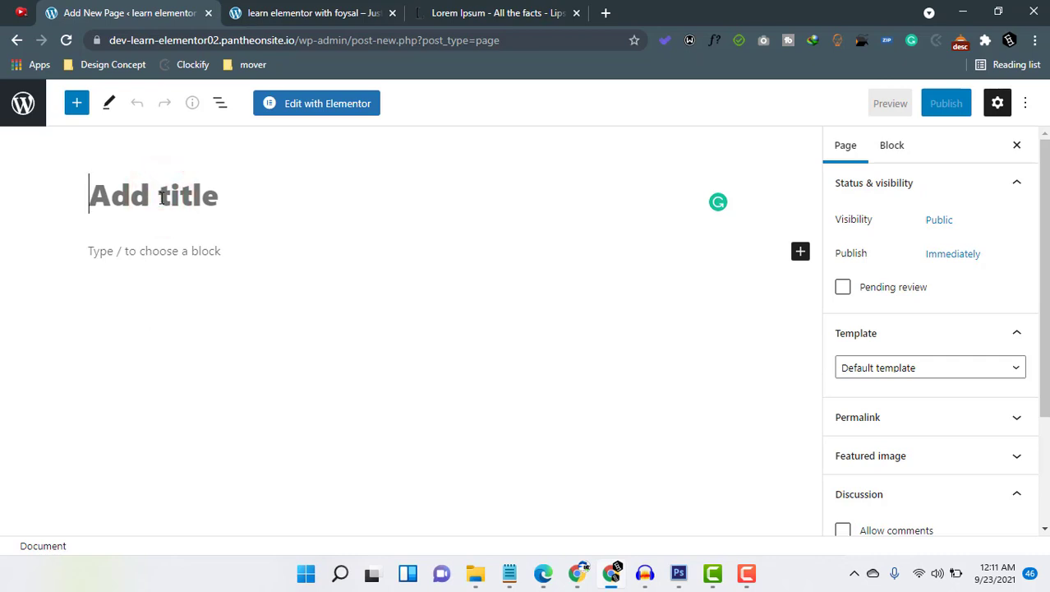
{"action": "type", "text": "Home"}
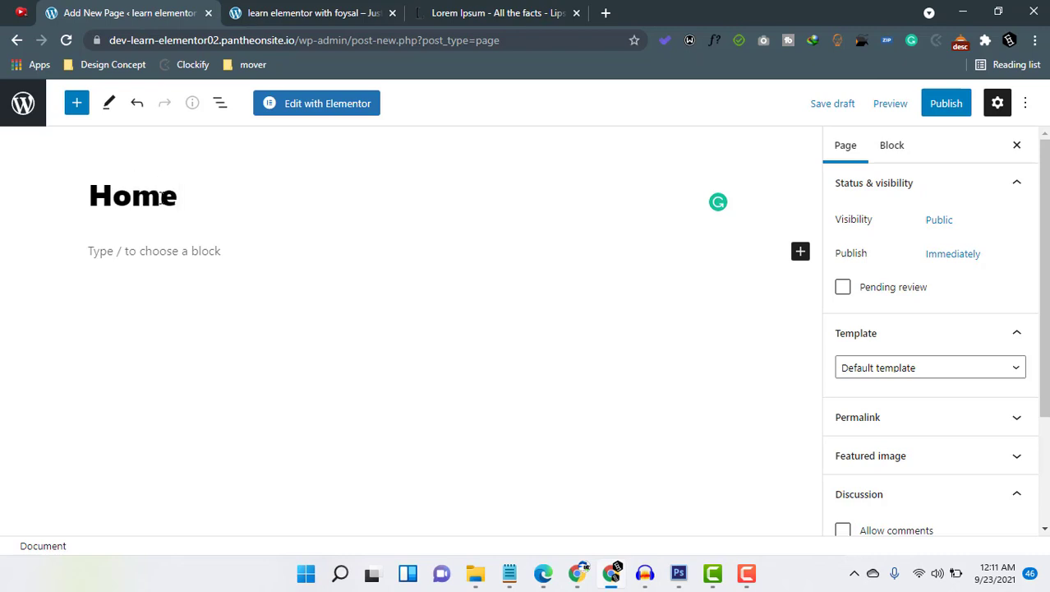
Copy the "What is Lorem Ipsum?" paragraph on lipsum.com from its beginning through "remaining essentially unchanged.".
{"action": "left_click", "coordinate": [460, 12]}
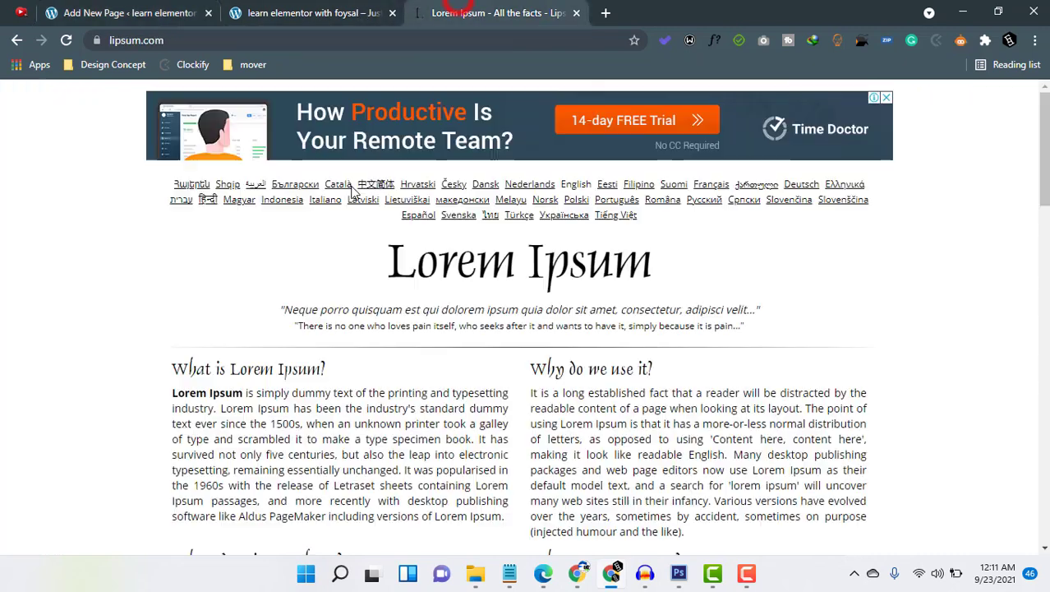
{"action": "left_click_drag", "start_coordinate": [245, 394], "coordinate": [269, 408]}
{"action": "left_click", "coordinate": [222, 416]}
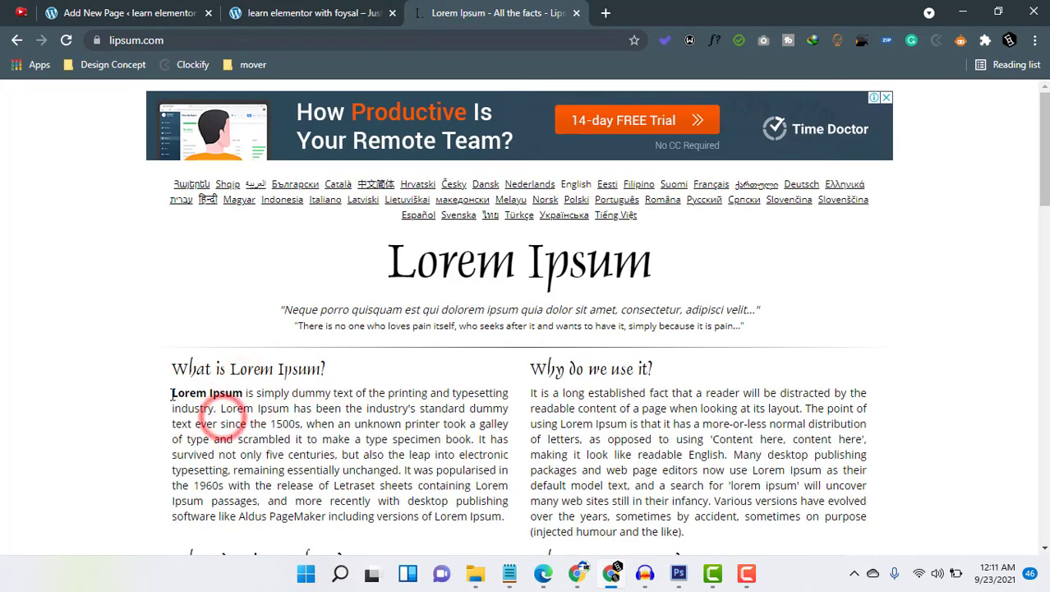
{"action": "left_click_drag", "start_coordinate": [171, 394], "coordinate": [292, 436]}
{"action": "left_click", "coordinate": [278, 433]}
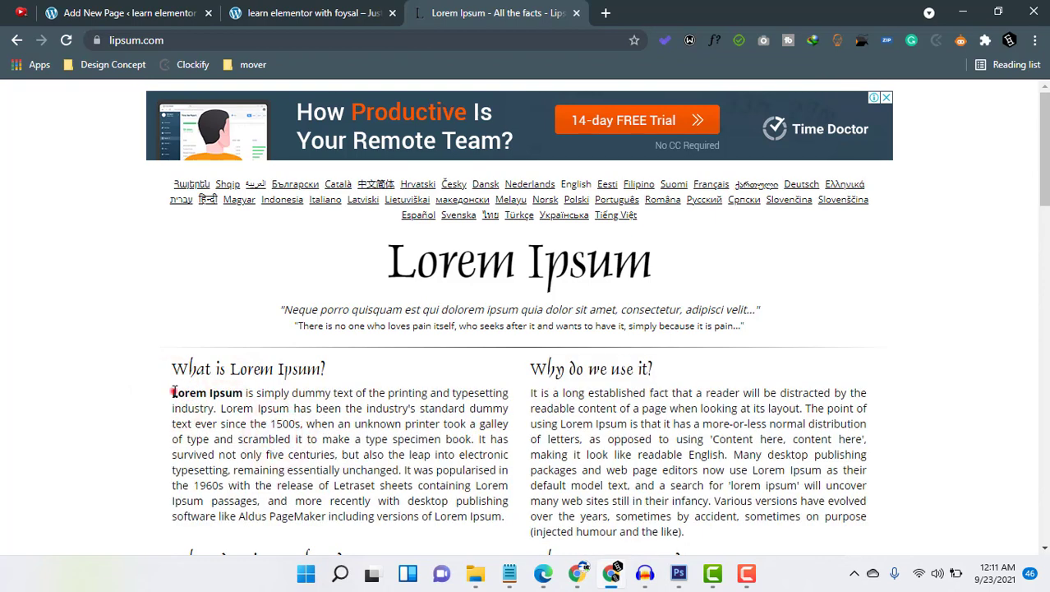
{"action": "left_click_drag", "start_coordinate": [172, 393], "coordinate": [408, 470]}
{"action": "key", "text": "ctrl+c"}
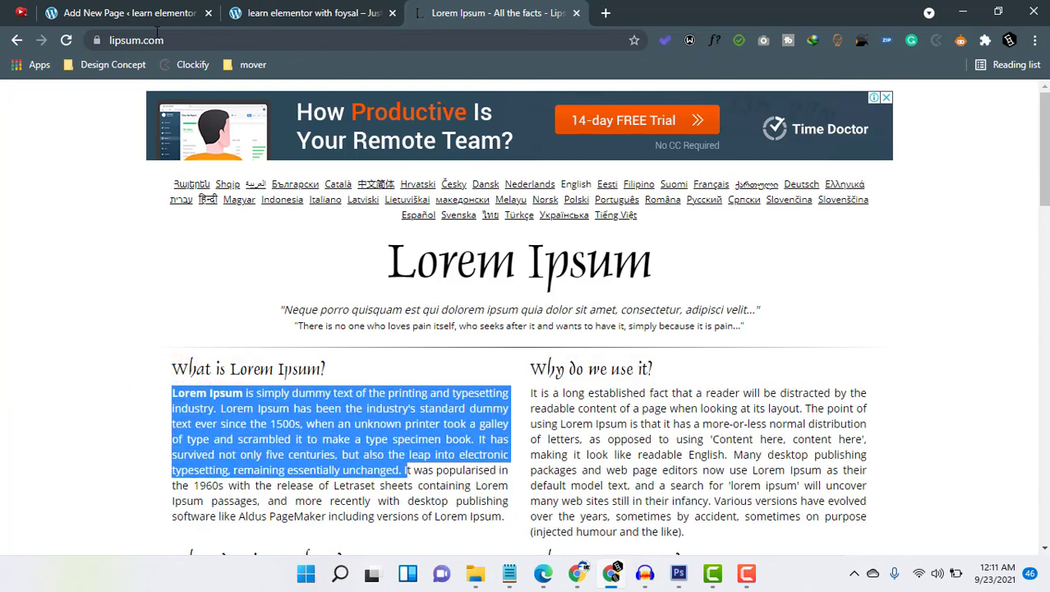
Paste the copied Lorem Ipsum text as the body of the Home page and publish the page.
{"action": "left_click", "coordinate": [155, 15]}
{"action": "left_click", "coordinate": [152, 250]}
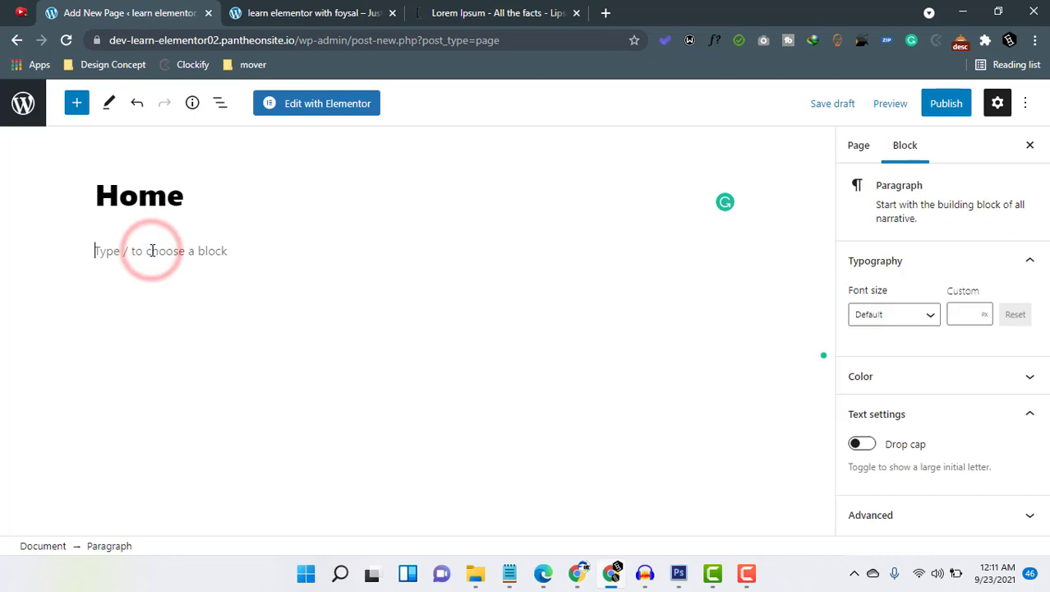
{"action": "key", "text": "ctrl+v"}
{"action": "left_click", "coordinate": [237, 297]}
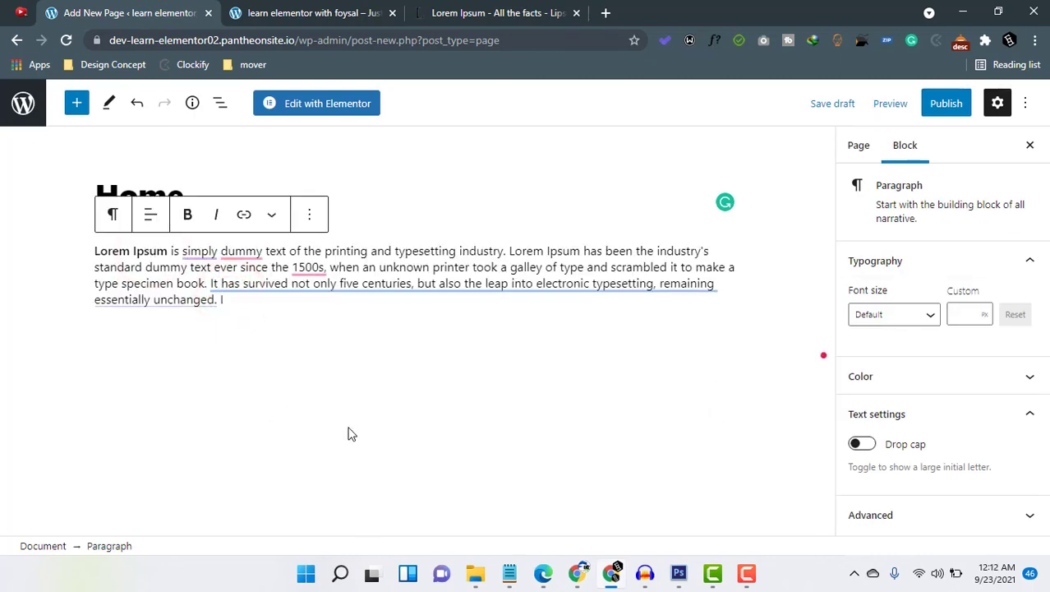
{"action": "left_click", "coordinate": [947, 105]}
{"action": "left_click", "coordinate": [928, 106]}
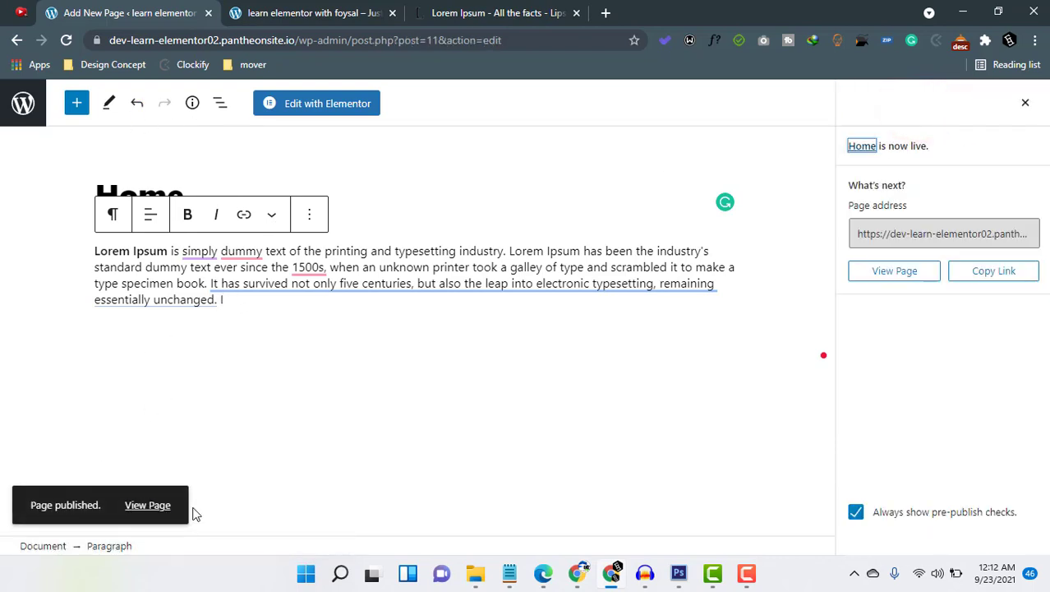
View the published Home page, and load it at the site's /home address in the front-page browser tab.
{"action": "left_click", "coordinate": [147, 507]}
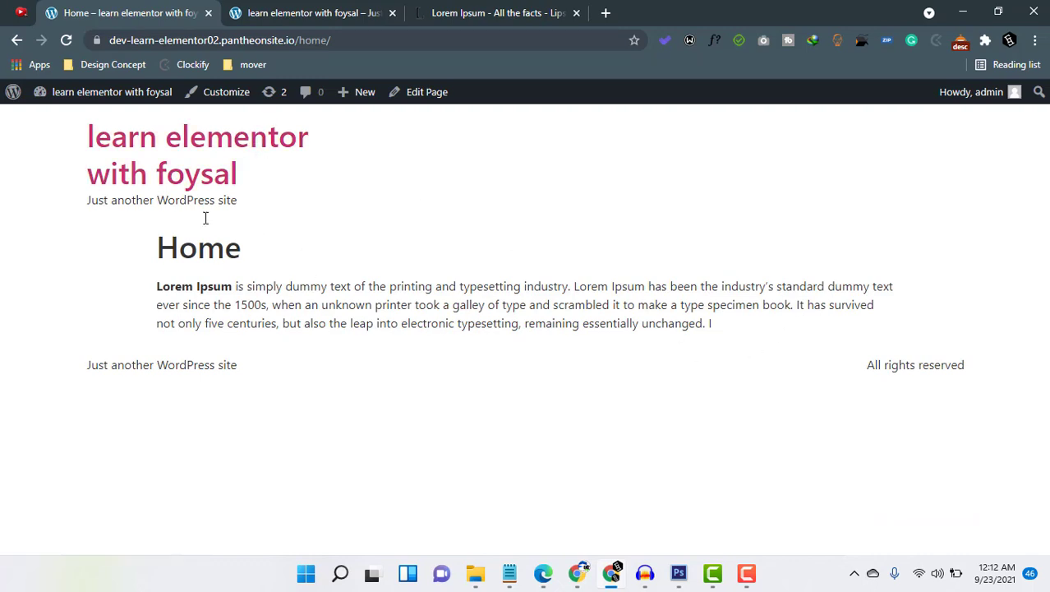
{"action": "left_click", "coordinate": [17, 40]}
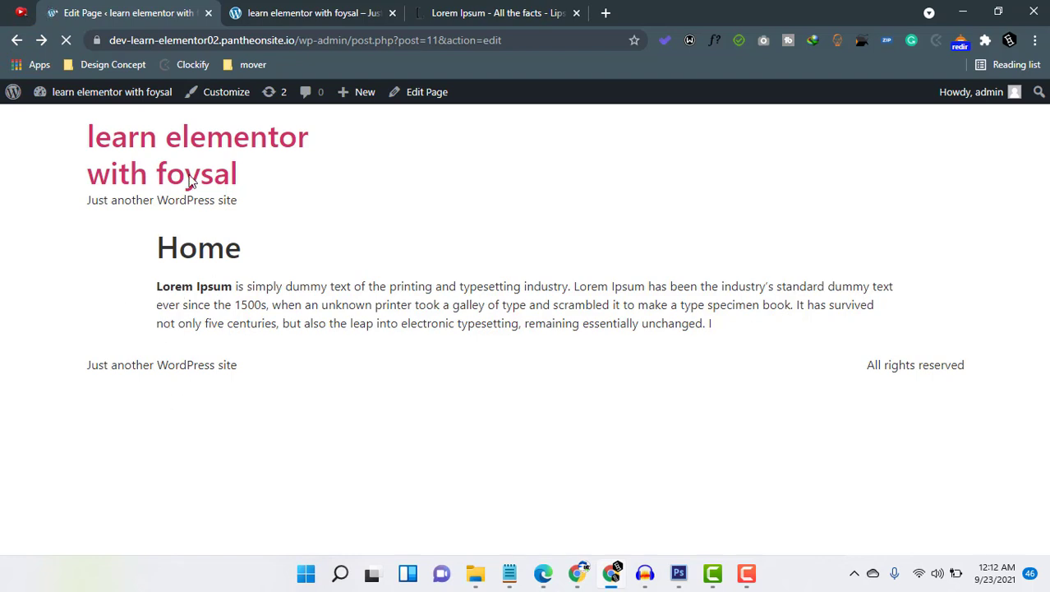
{"action": "left_click", "coordinate": [285, 13]}
{"action": "left_click", "coordinate": [324, 38]}
{"action": "left_click", "coordinate": [372, 44]}
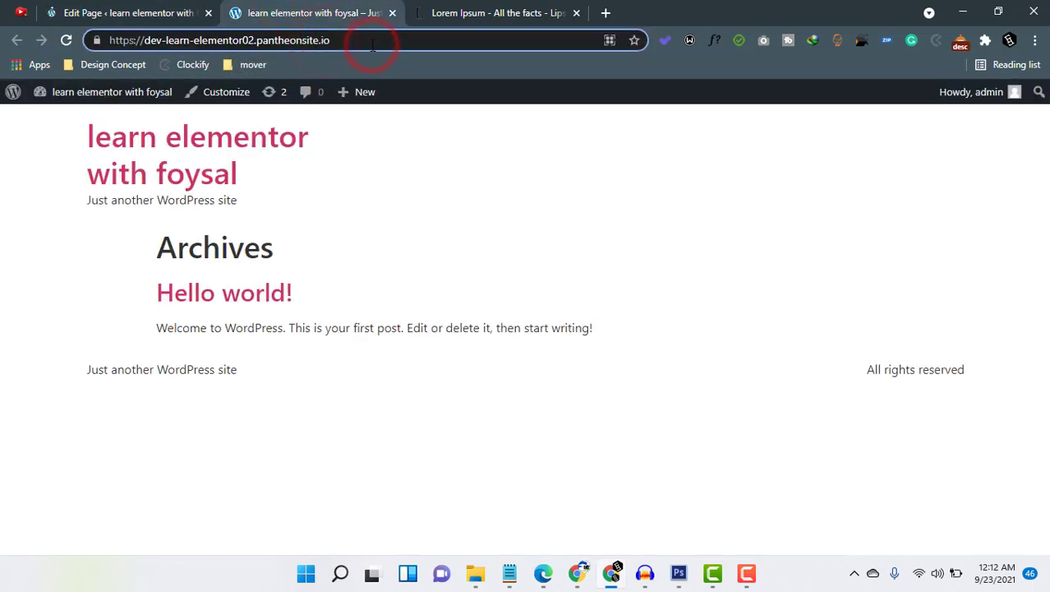
{"action": "type", "text": "/home"}
{"action": "key", "text": "Return"}
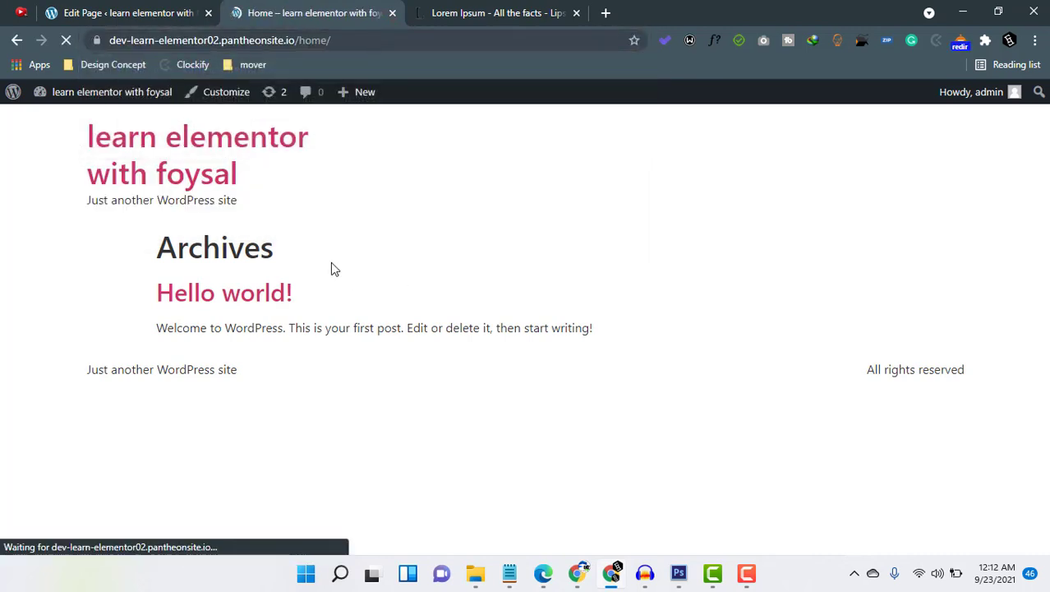
{"action": "left_click", "coordinate": [120, 10]}
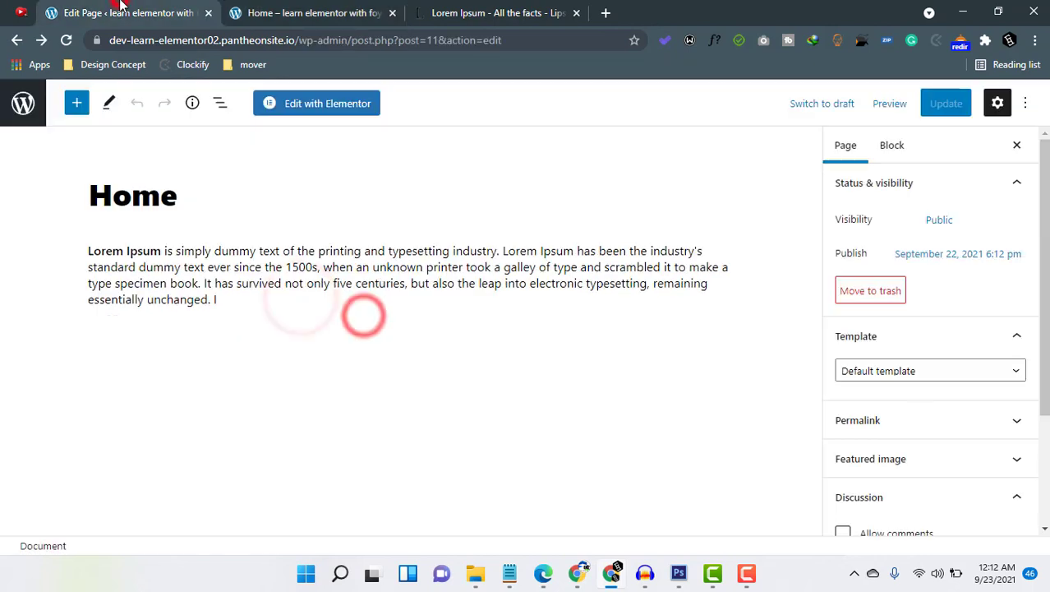
Review the Home page's template options with Default template kept selected, and check the layout of the live page.
{"action": "left_click", "coordinate": [902, 372]}
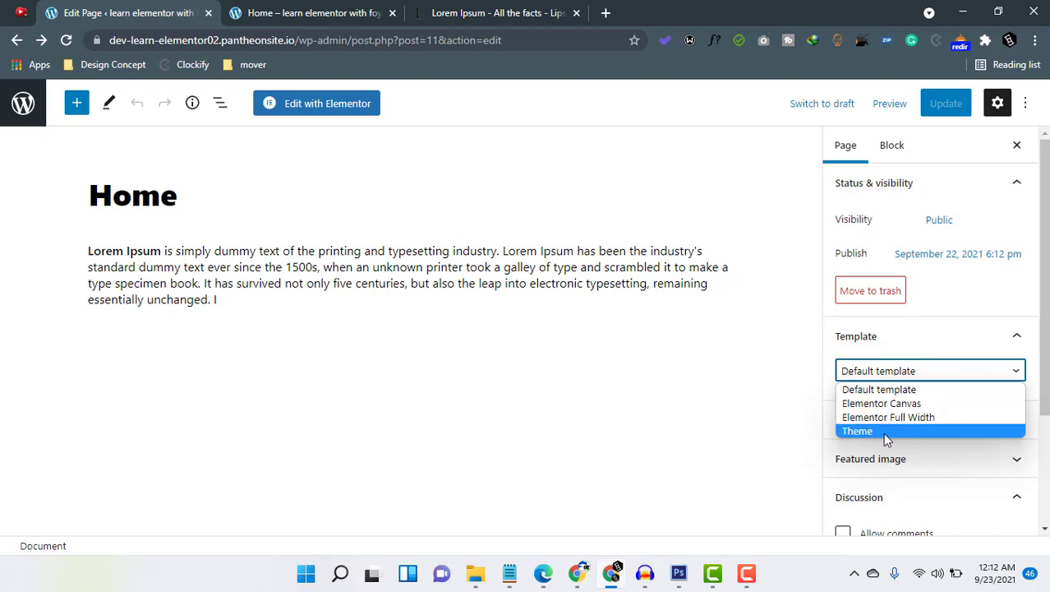
{"action": "left_click", "coordinate": [884, 391]}
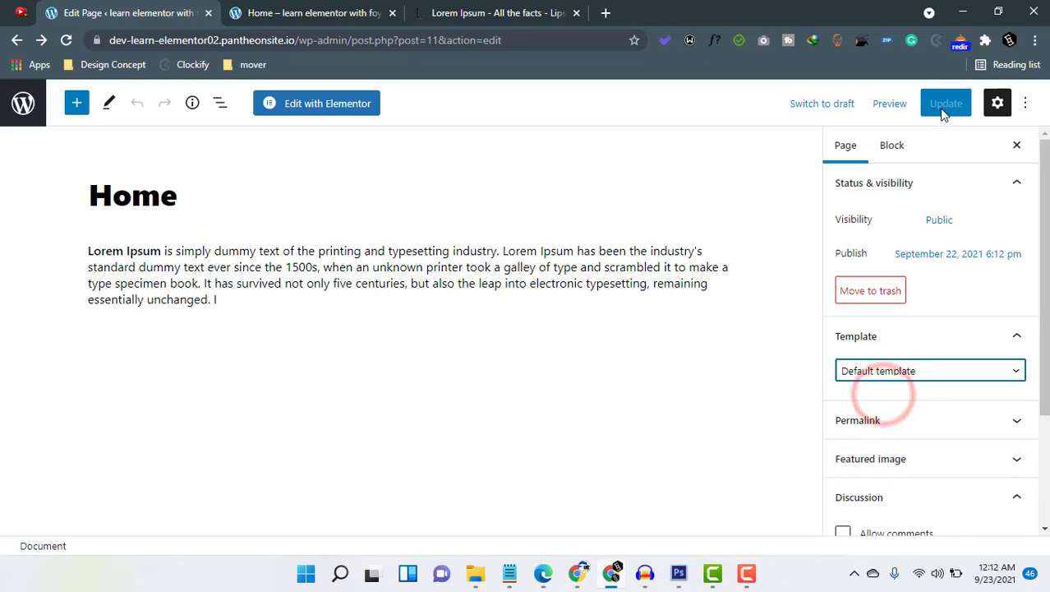
{"action": "left_click", "coordinate": [891, 374]}
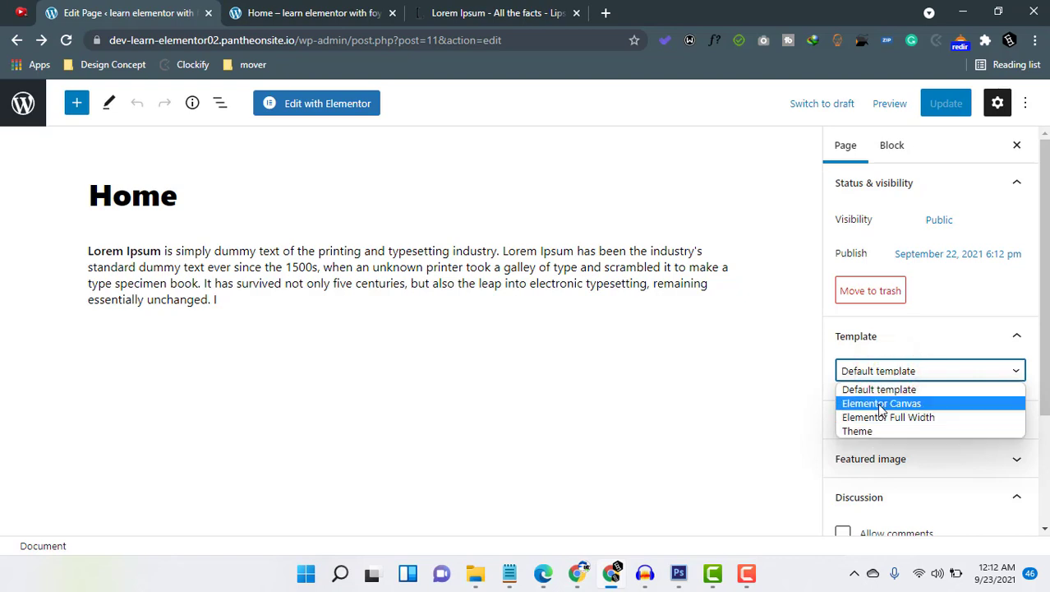
{"action": "left_click", "coordinate": [315, 13]}
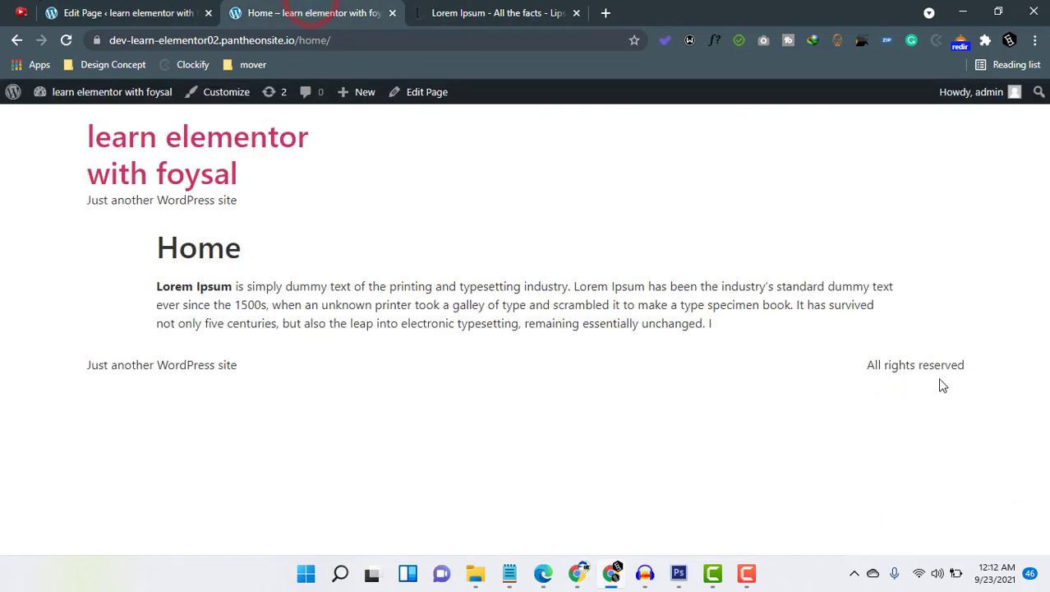
Set the Home page's template to Elementor Canvas, update the page, and reload its live view.
{"action": "left_click", "coordinate": [156, 13]}
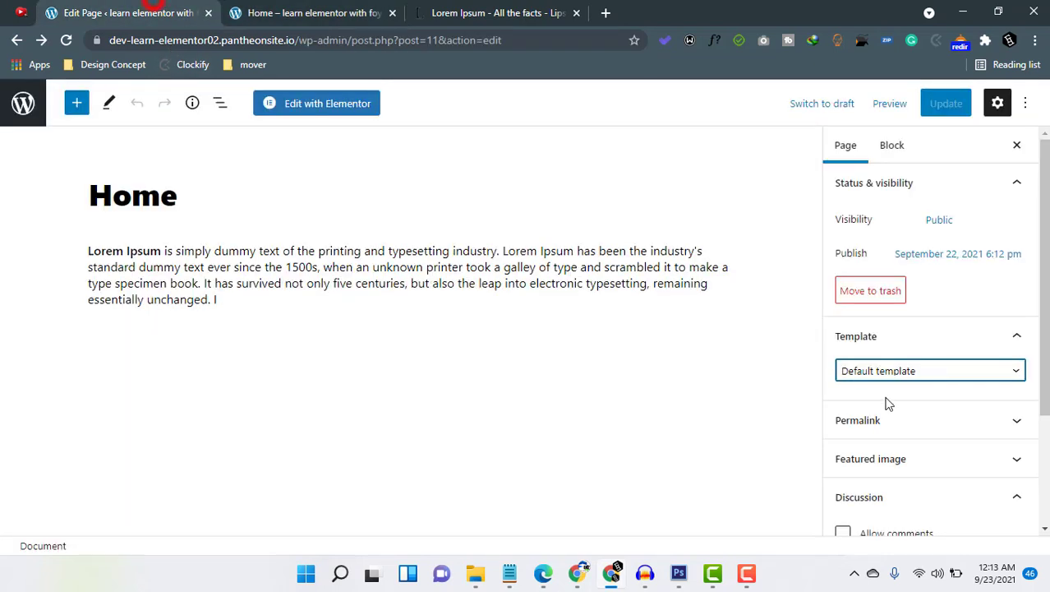
{"action": "left_click", "coordinate": [884, 371]}
{"action": "left_click", "coordinate": [884, 403]}
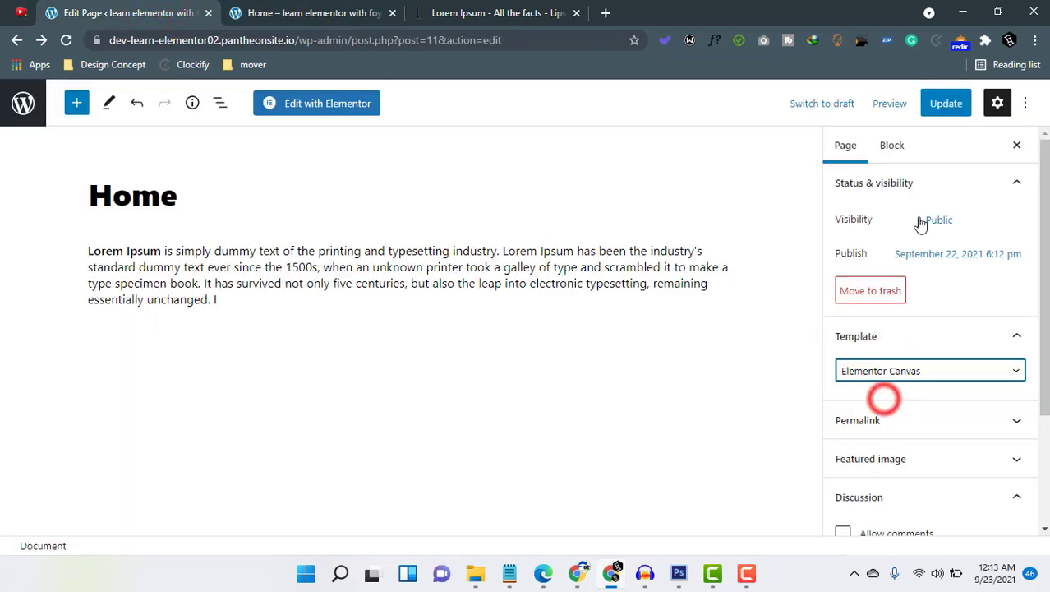
{"action": "left_click", "coordinate": [944, 102]}
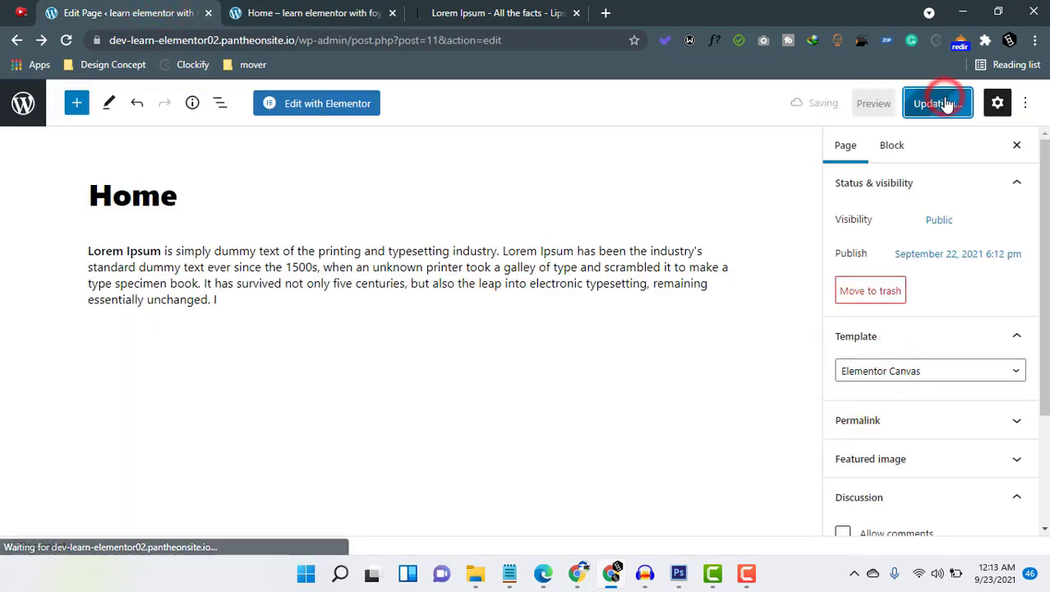
{"action": "left_click", "coordinate": [308, 13]}
{"action": "left_click", "coordinate": [66, 40]}
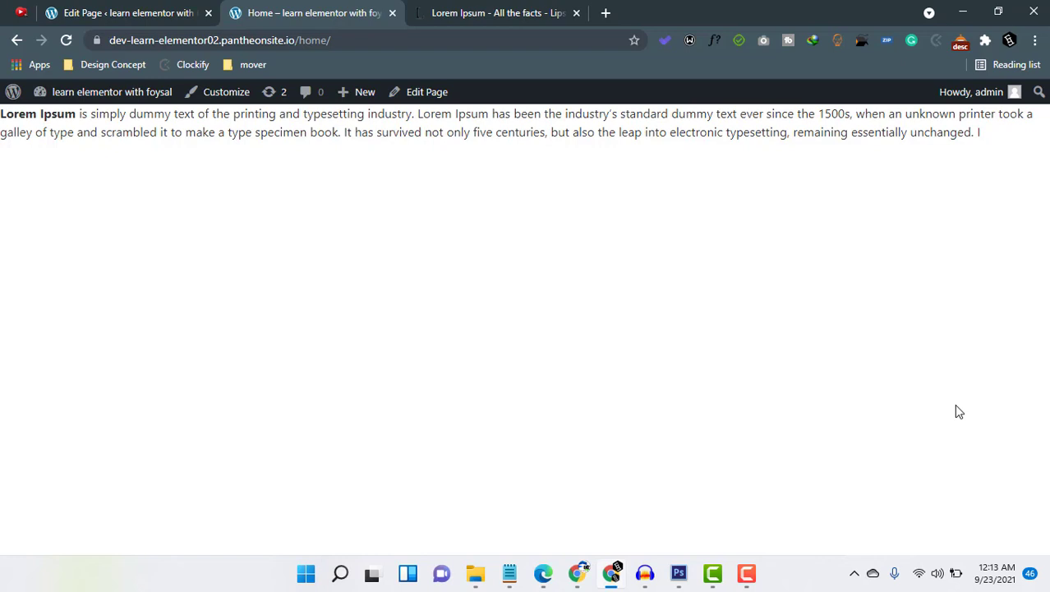
Set the Home page's template to Elementor Full Width and update the page.
{"action": "left_click", "coordinate": [122, 6]}
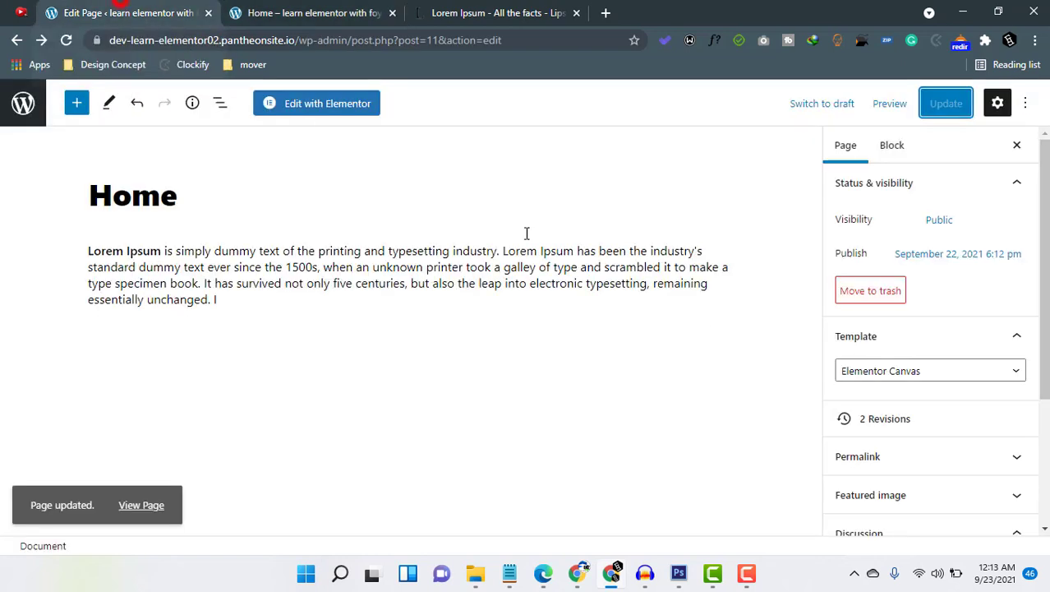
{"action": "left_click", "coordinate": [912, 374]}
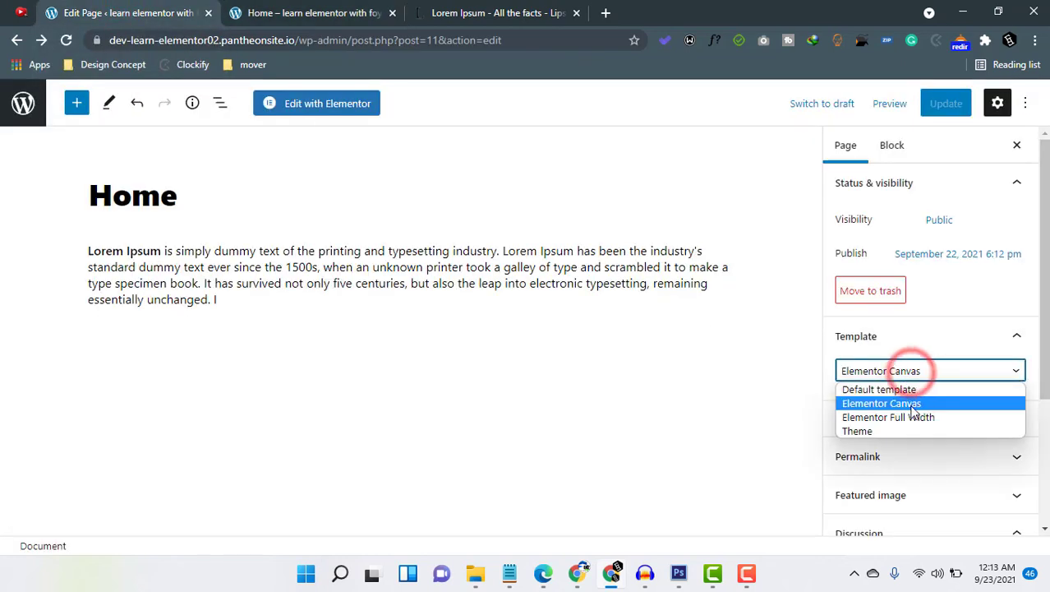
{"action": "left_click", "coordinate": [911, 417]}
{"action": "left_click", "coordinate": [943, 108]}
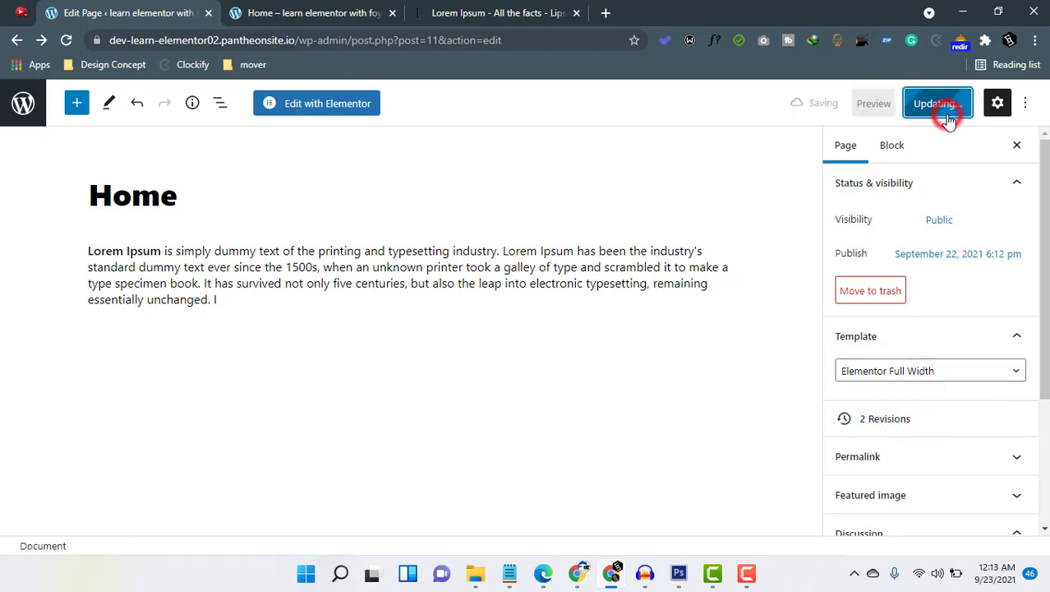
Reload the live Home page and examine its header, content width and footer under the Elementor Full Width template.
{"action": "left_click", "coordinate": [294, 14]}
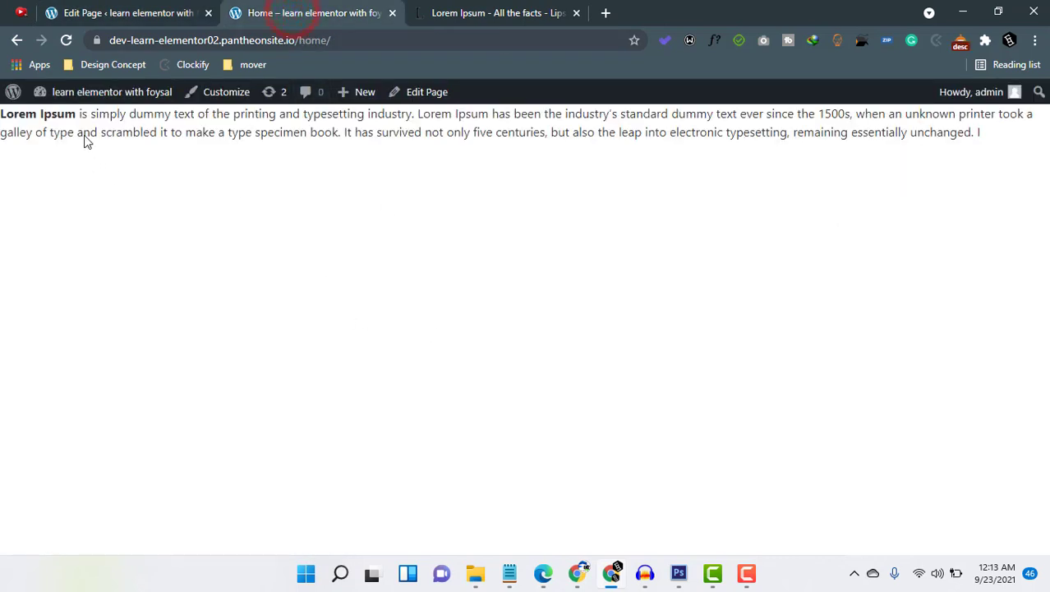
{"action": "left_click", "coordinate": [66, 39]}
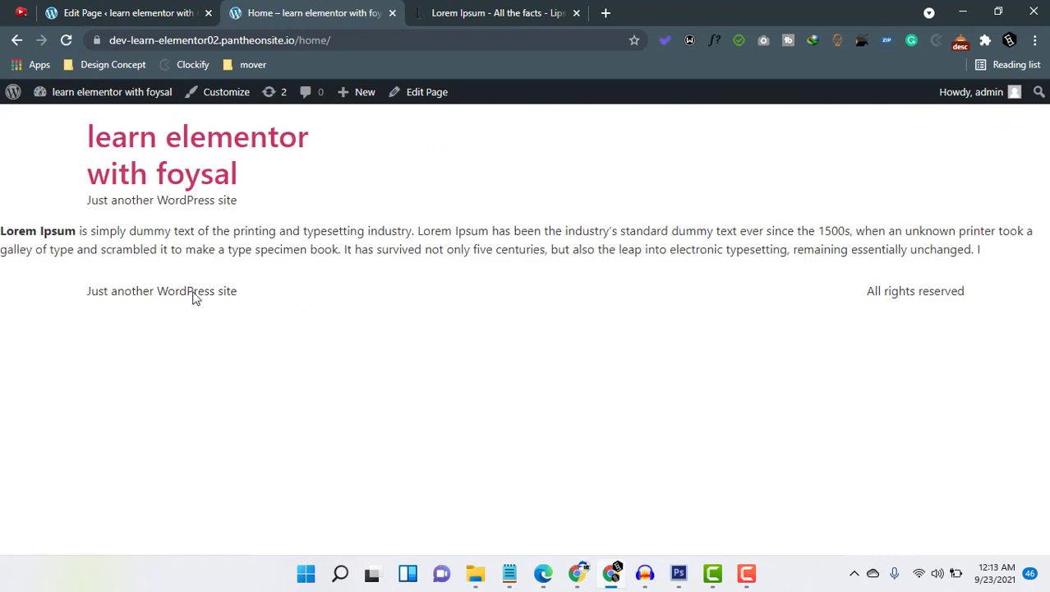
{"action": "left_click_drag", "start_coordinate": [38, 128], "coordinate": [265, 199]}
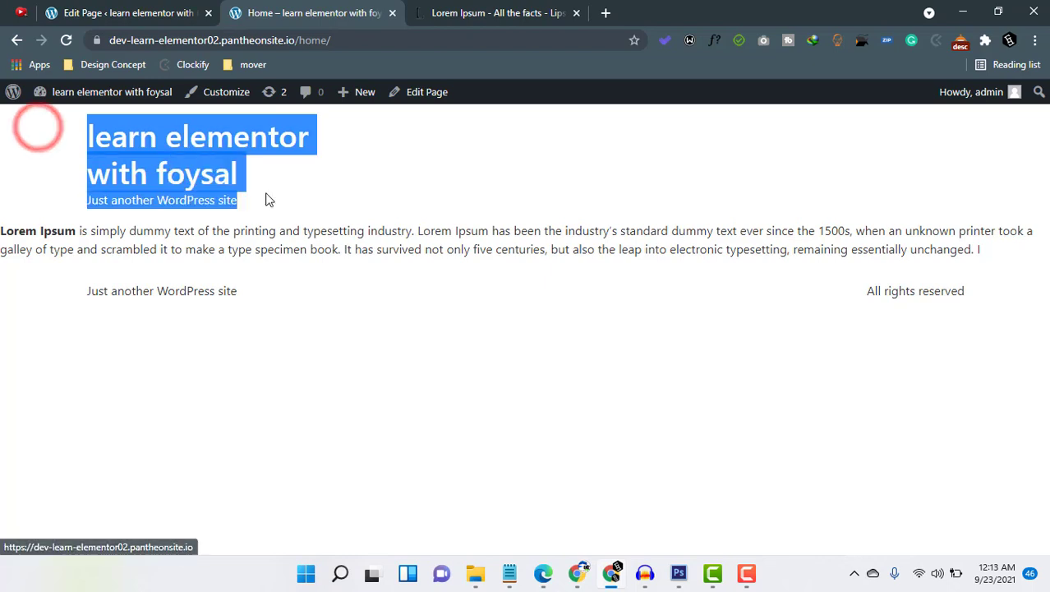
{"action": "left_click", "coordinate": [299, 360]}
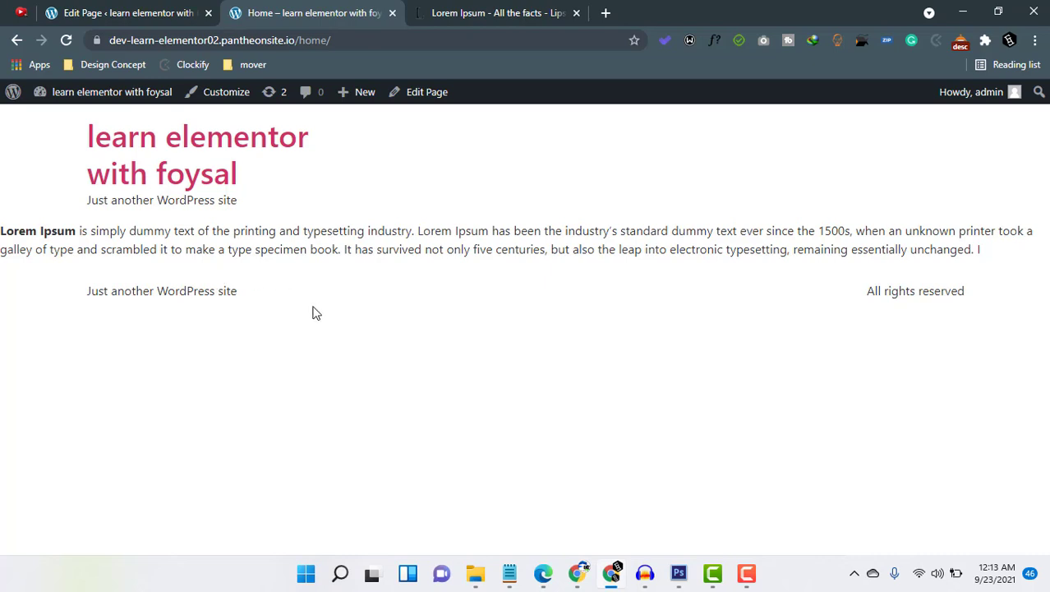
Set the Home page's template to Theme, update the page, and reload its live view.
{"action": "left_click", "coordinate": [129, 18]}
{"action": "left_click", "coordinate": [919, 366]}
{"action": "left_click", "coordinate": [883, 432]}
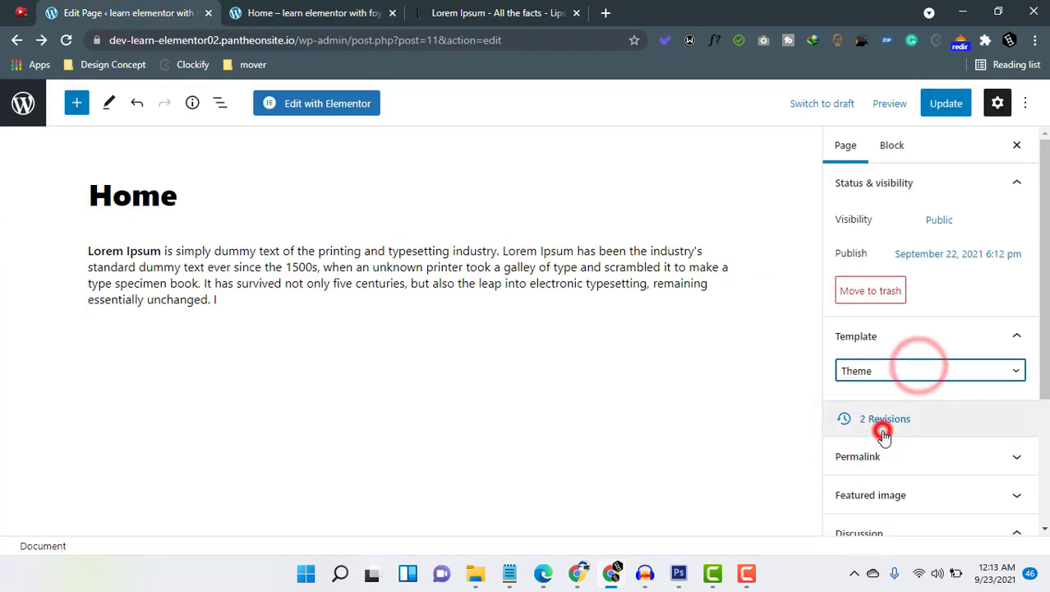
{"action": "left_click", "coordinate": [946, 102]}
{"action": "left_click", "coordinate": [345, 12]}
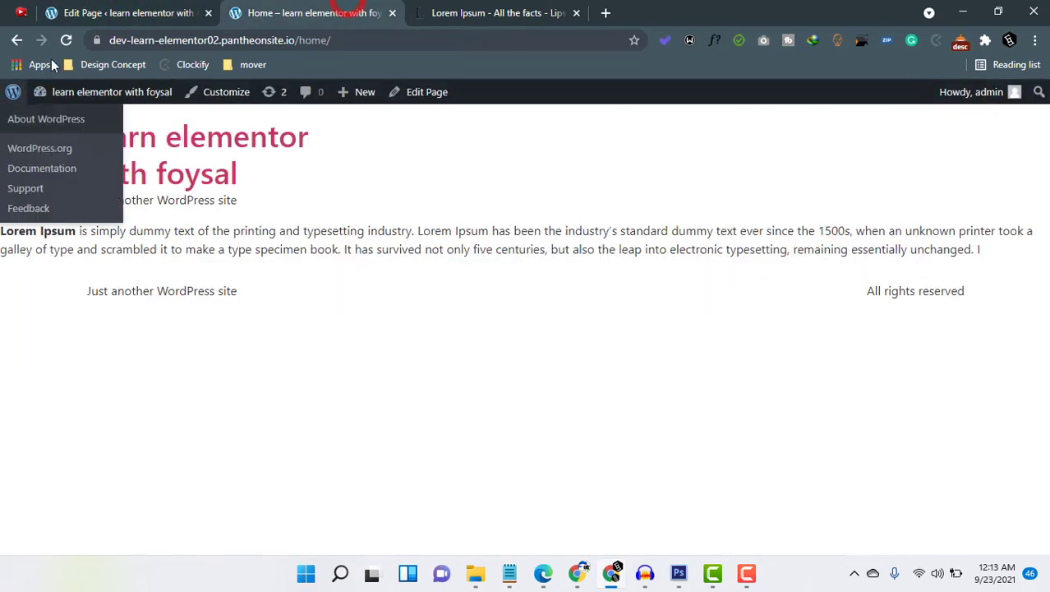
{"action": "left_click", "coordinate": [66, 39]}
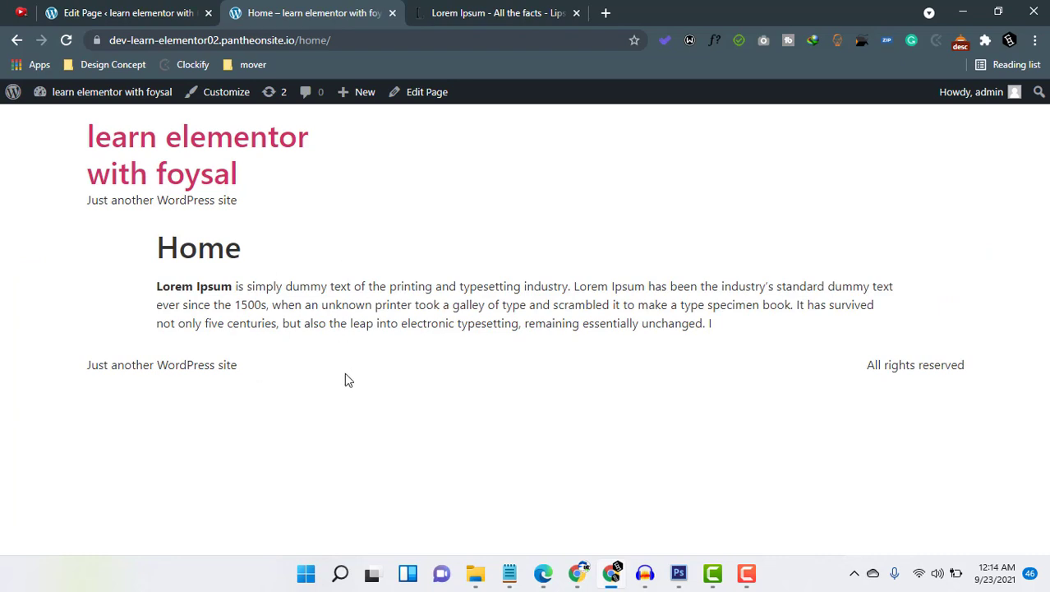
Return from the live page to the Home page's editor.
{"action": "left_click", "coordinate": [136, 10]}
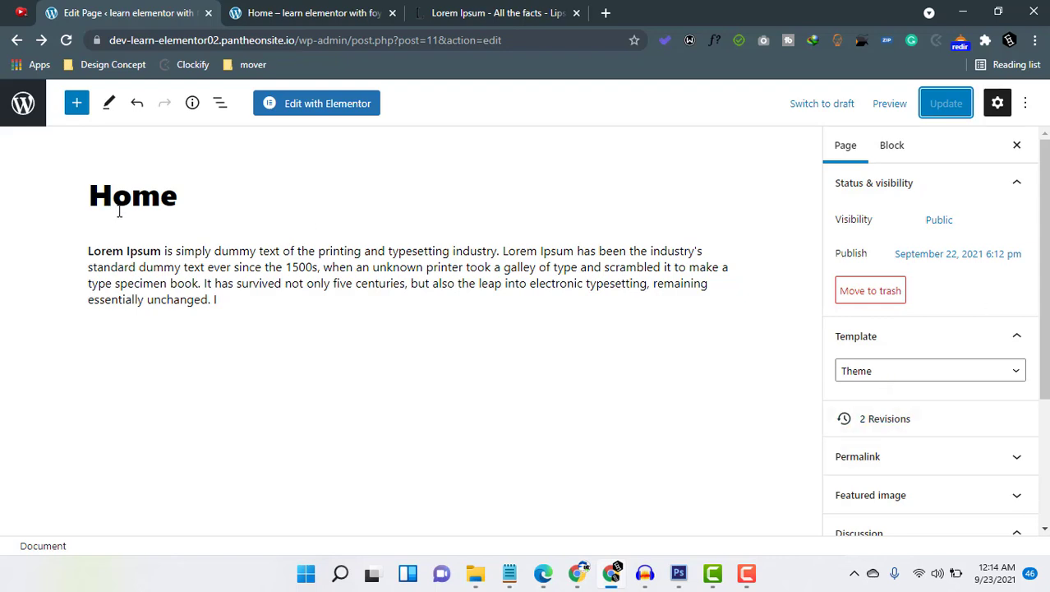
{"action": "left_click", "coordinate": [456, 14]}
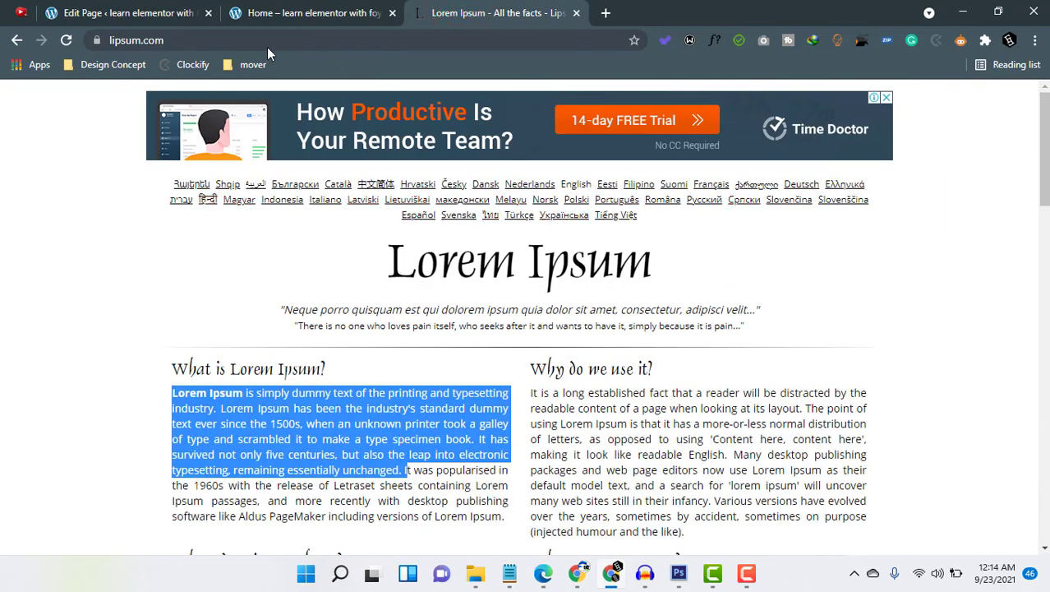
{"action": "left_click", "coordinate": [257, 6]}
{"action": "left_click", "coordinate": [142, 10]}
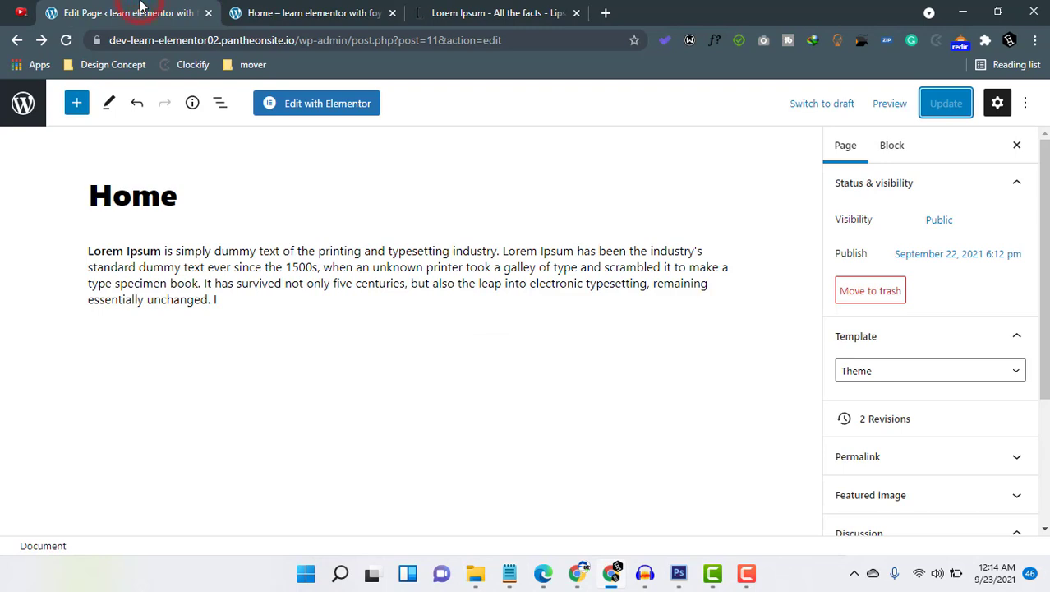